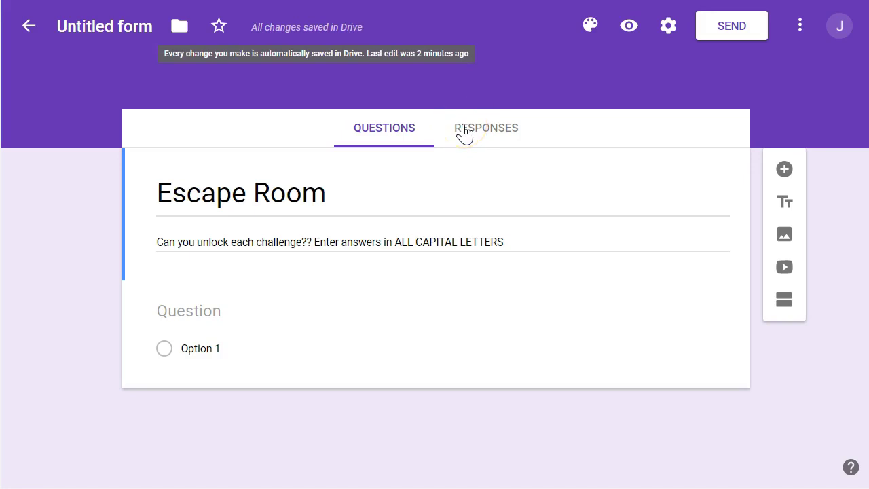
Review the form's title and the description telling respondents how to enter their answers
{"action": "left_click", "coordinate": [358, 330]}
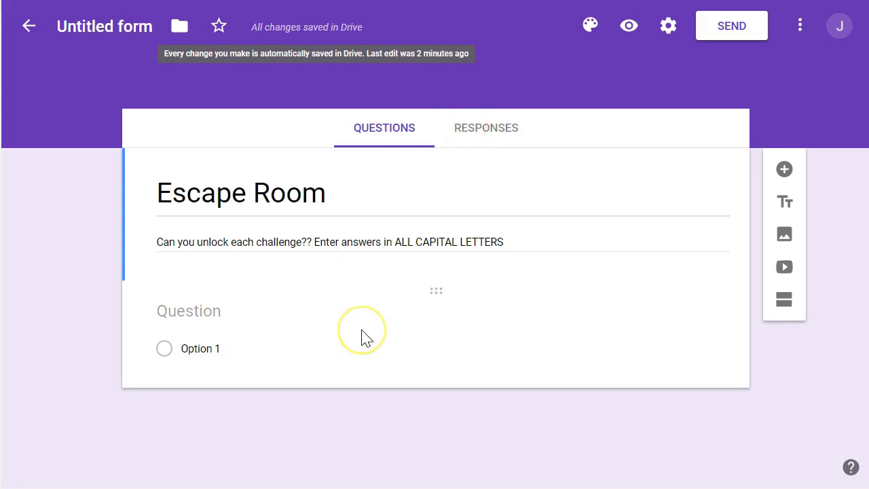
{"action": "left_click", "coordinate": [359, 219]}
{"action": "left_click", "coordinate": [518, 55]}
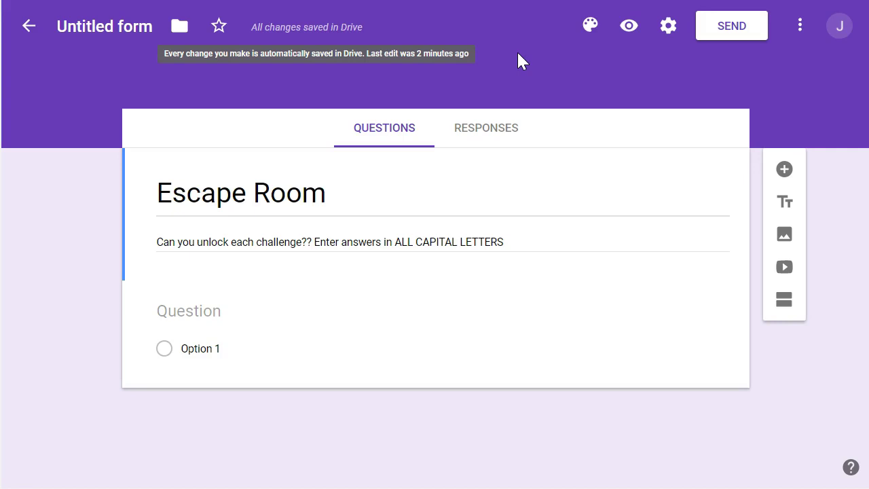
{"action": "left_click", "coordinate": [414, 204]}
{"action": "left_click_drag", "start_coordinate": [349, 191], "coordinate": [161, 189]}
{"action": "triple_click", "coordinate": [159, 248]}
{"action": "left_click", "coordinate": [158, 247]}
{"action": "triple_click", "coordinate": [309, 239]}
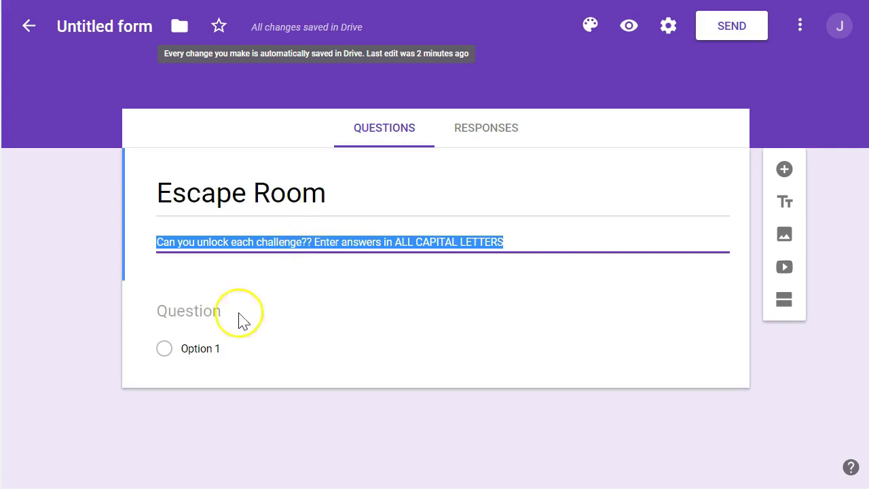
{"action": "left_click", "coordinate": [80, 329]}
Change the first, still untitled question from multiple choice to the Short answer type
{"action": "left_click", "coordinate": [220, 307]}
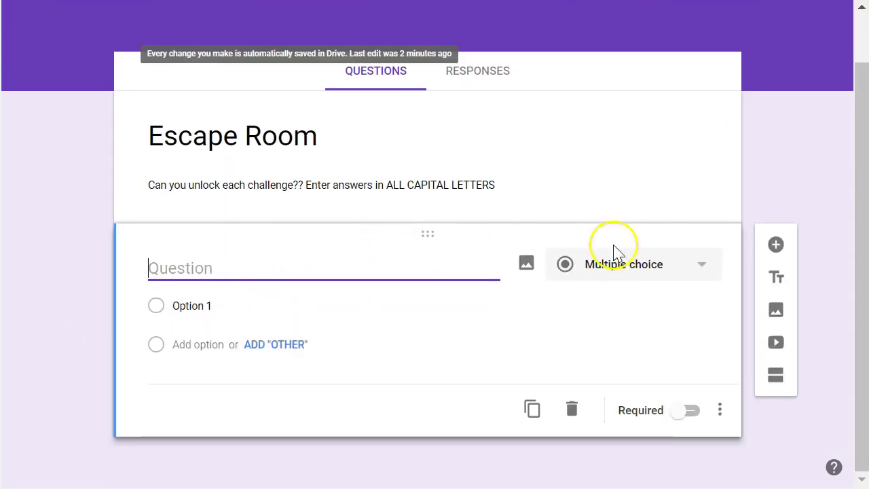
{"action": "left_click", "coordinate": [704, 273]}
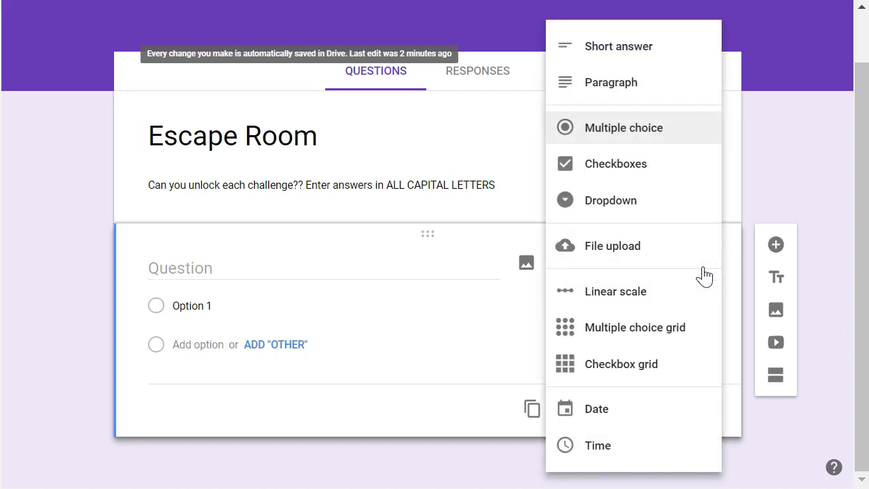
{"action": "left_click_drag", "start_coordinate": [665, 95], "coordinate": [660, 58]}
{"action": "left_click", "coordinate": [659, 58]}
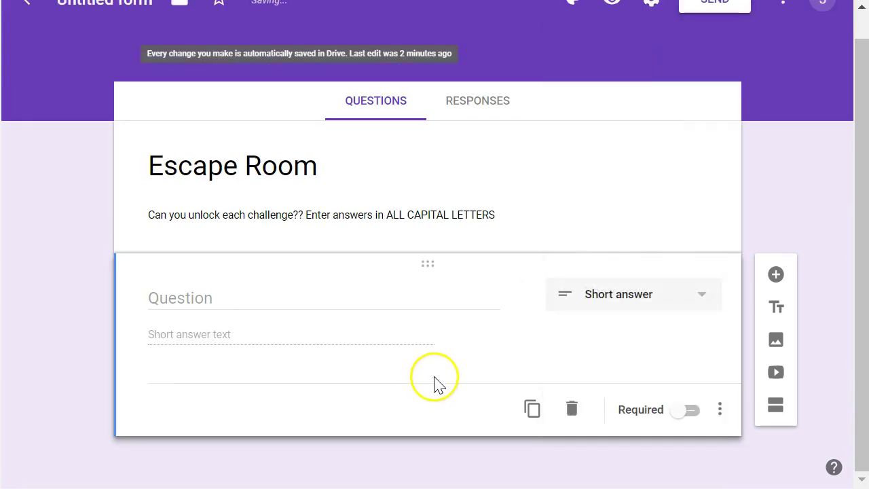
Enter "When are you not allowed to ask for a hall pass?" as the short answer question's text
{"action": "left_click", "coordinate": [239, 296]}
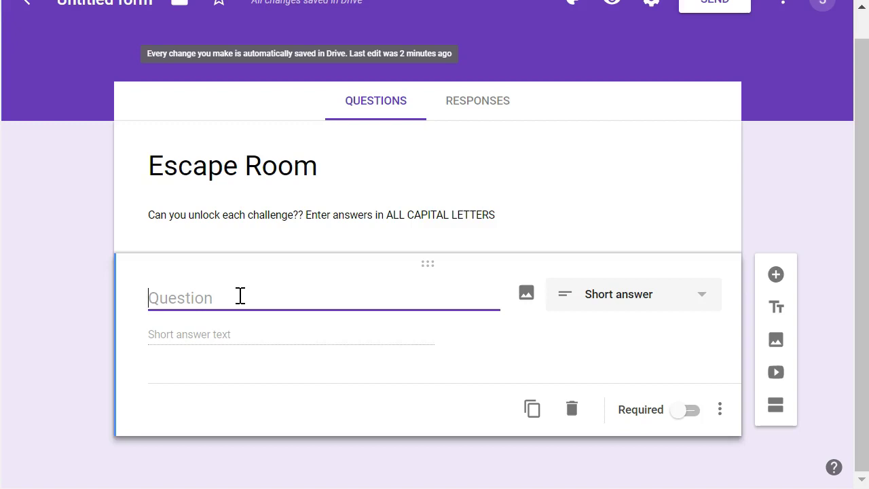
{"action": "type", "text": "When are you not al"}
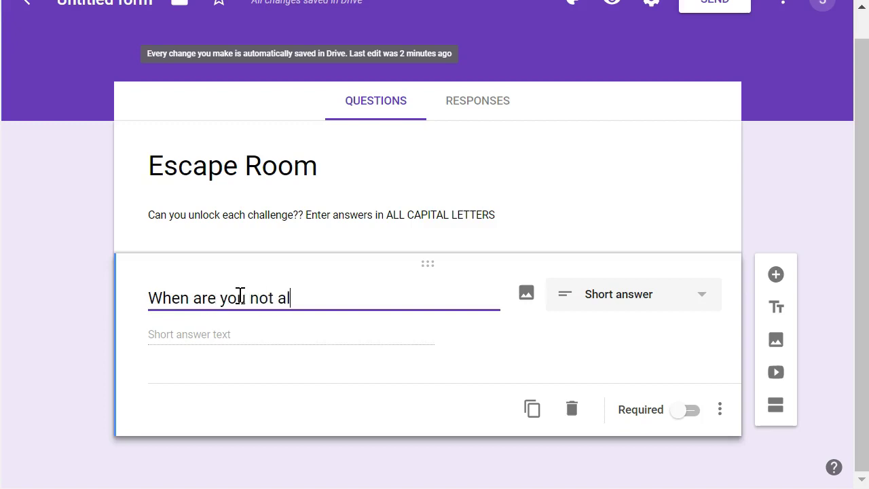
{"action": "type", "text": "lowed to ask for a hall pass"}
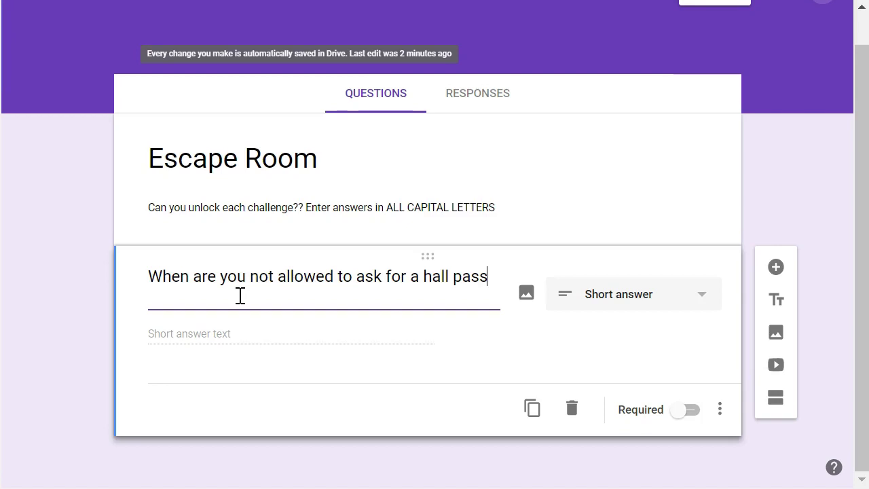
{"action": "type", "text": "?"}
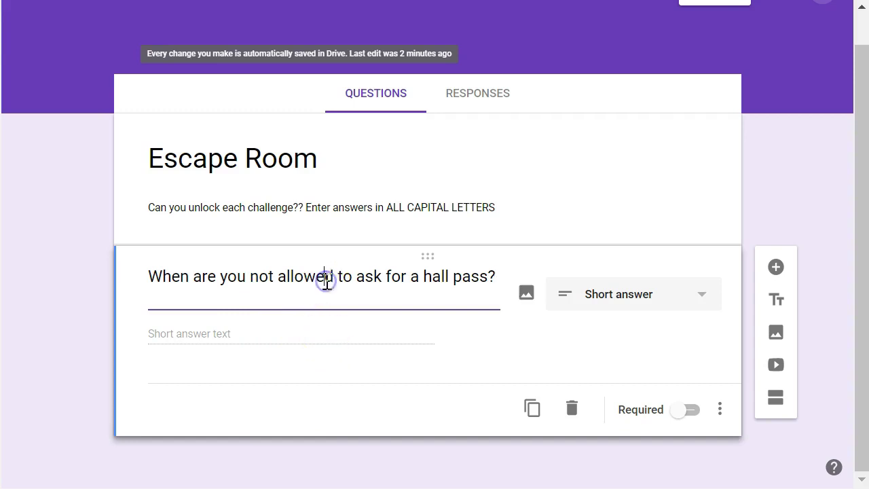
{"action": "left_click", "coordinate": [212, 339]}
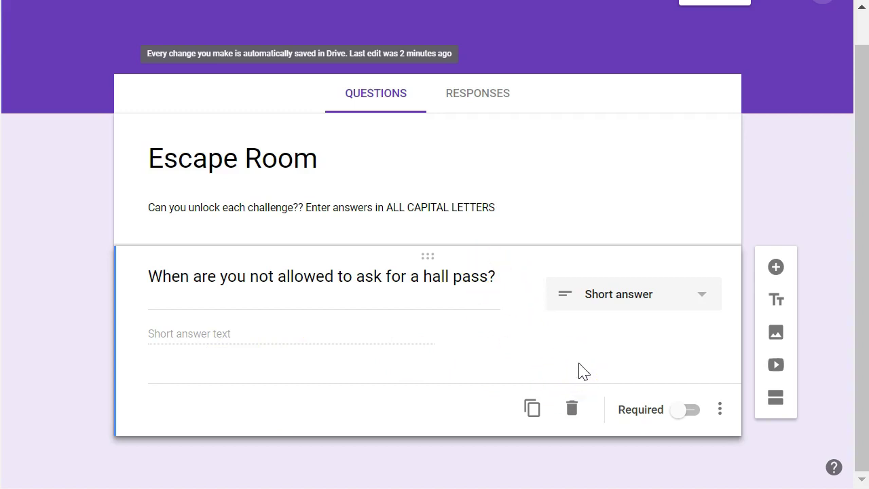
Make the hall pass question required and add response validation to it
{"action": "left_click", "coordinate": [691, 412]}
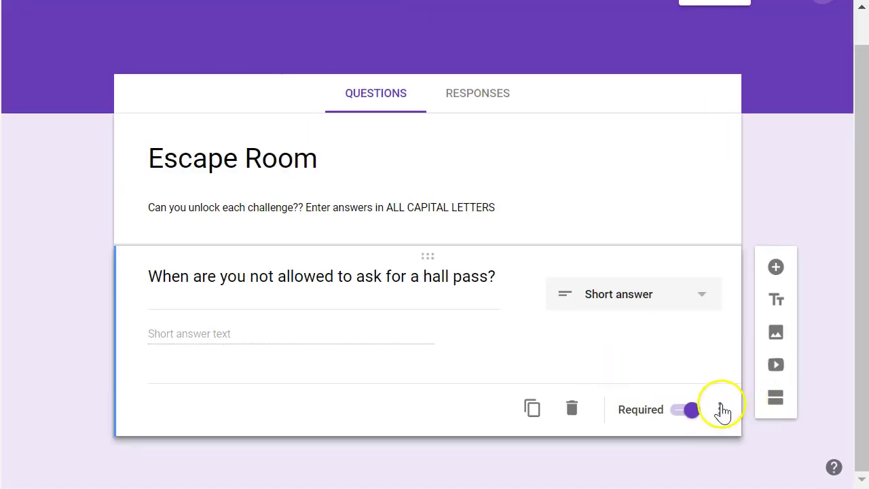
{"action": "left_click", "coordinate": [721, 410]}
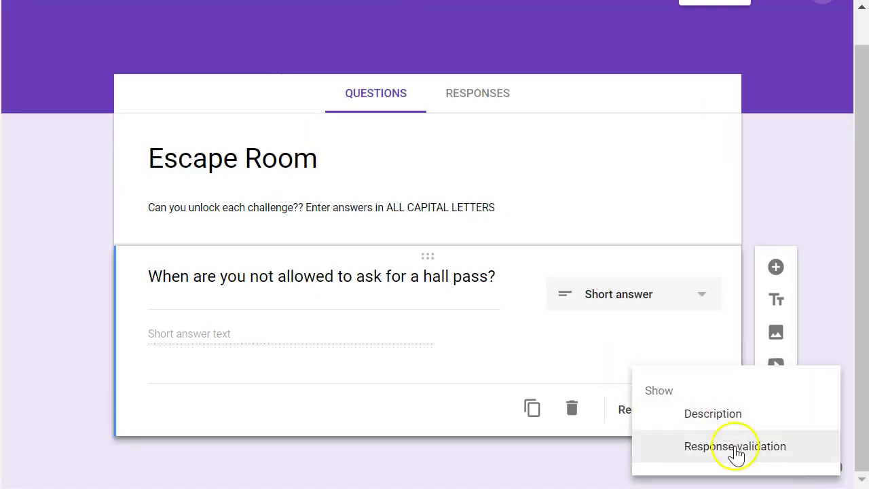
{"action": "left_click", "coordinate": [711, 451]}
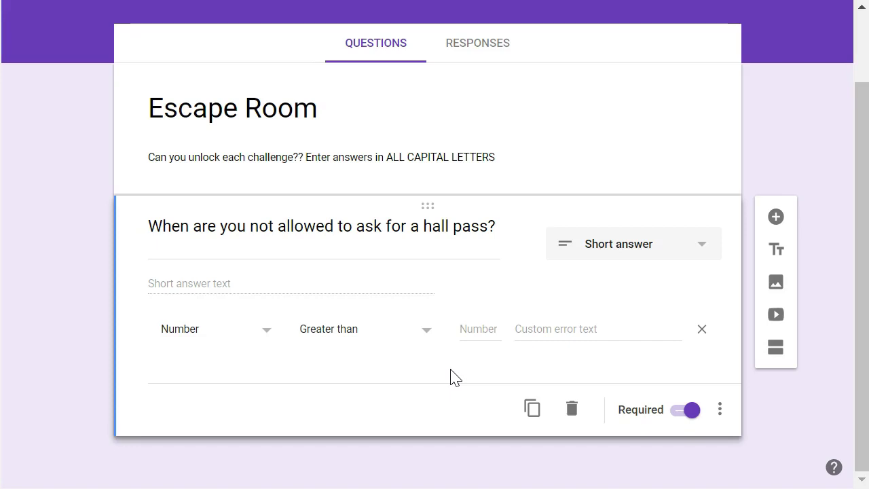
Set the hall pass question's validation rule to Text, Contains, with "LECTURE TIME" as the accepted answer
{"action": "left_click", "coordinate": [269, 330]}
{"action": "left_click", "coordinate": [269, 332]}
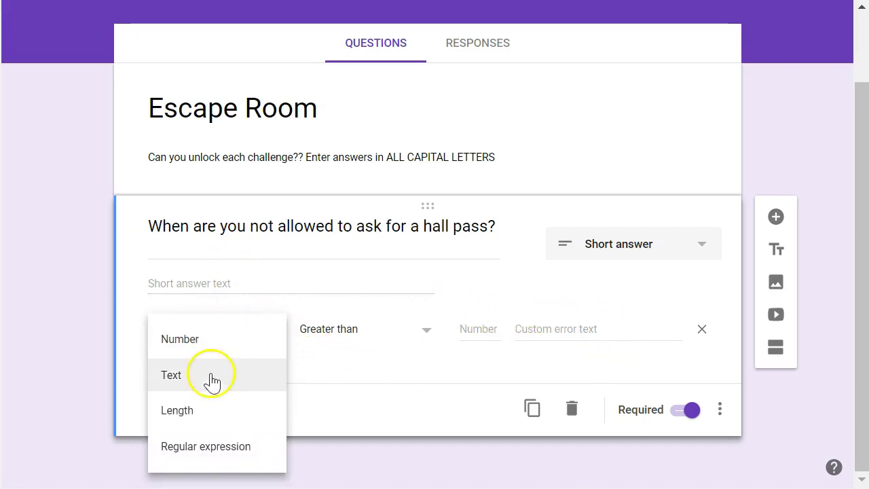
{"action": "left_click", "coordinate": [185, 383]}
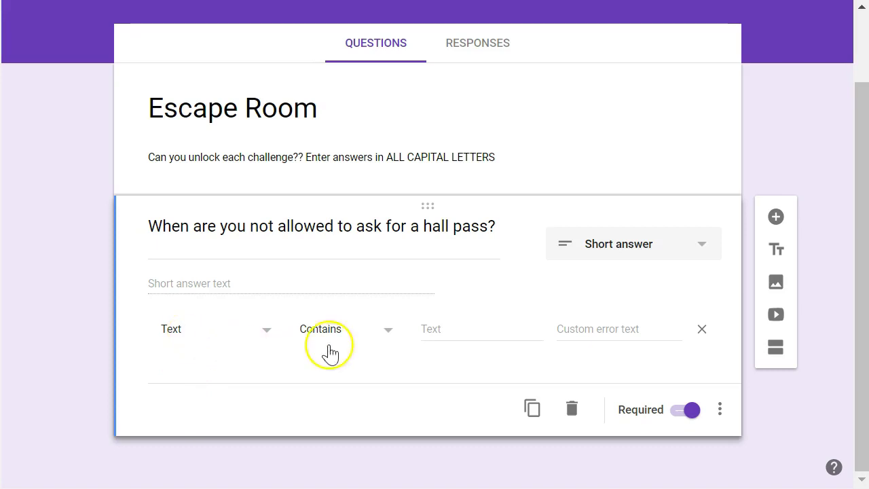
{"action": "left_click", "coordinate": [449, 326]}
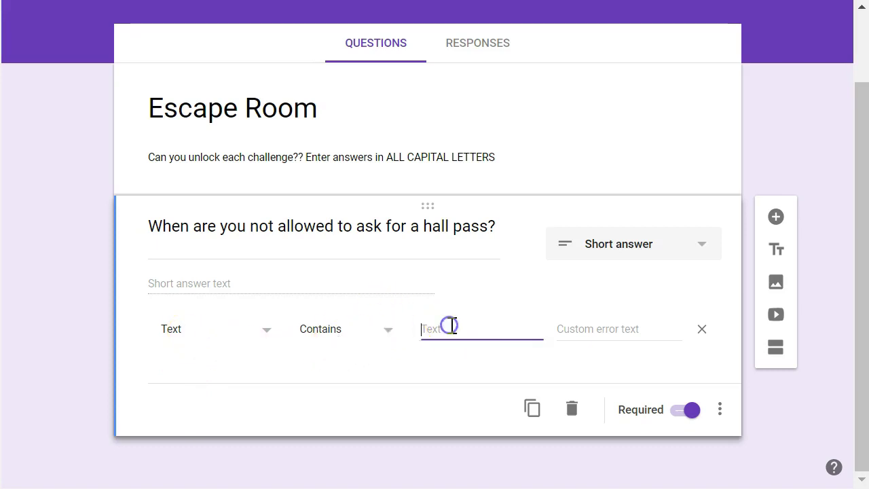
{"action": "type", "text": "LECTURE TIME"}
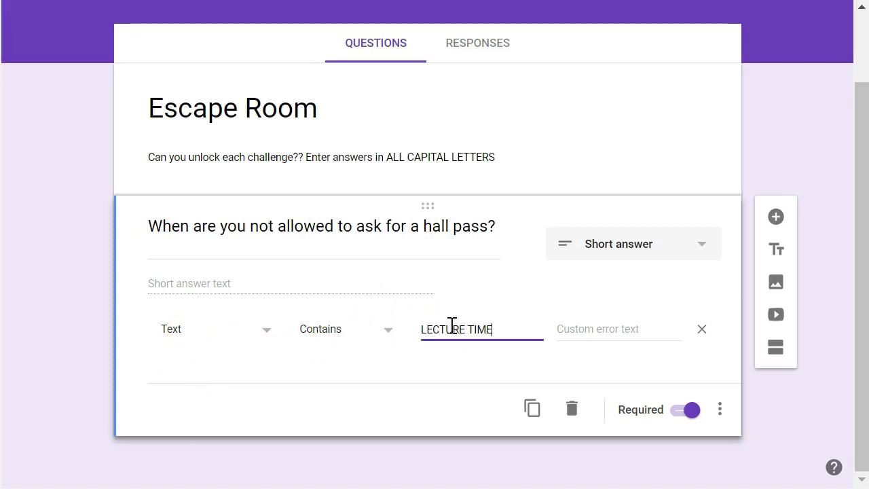
{"action": "left_click", "coordinate": [435, 375]}
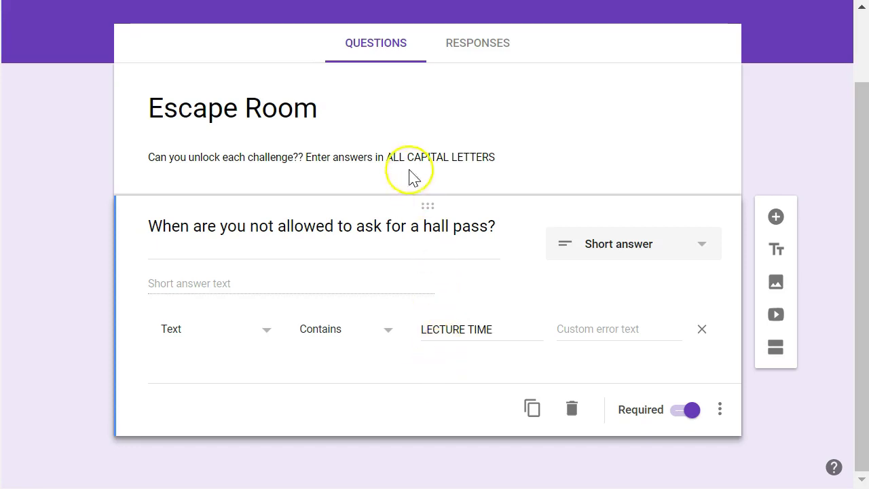
{"action": "triple_click", "coordinate": [387, 154]}
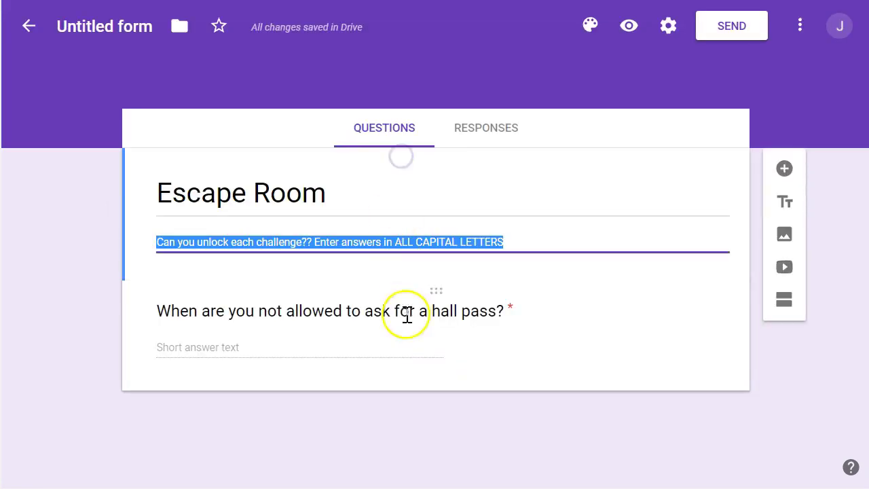
{"action": "left_click", "coordinate": [395, 227]}
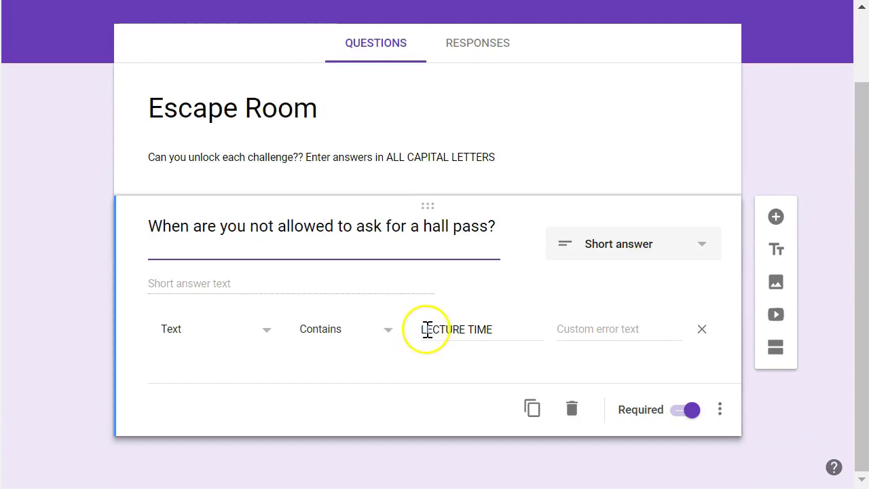
{"action": "left_click_drag", "start_coordinate": [416, 329], "coordinate": [486, 330]}
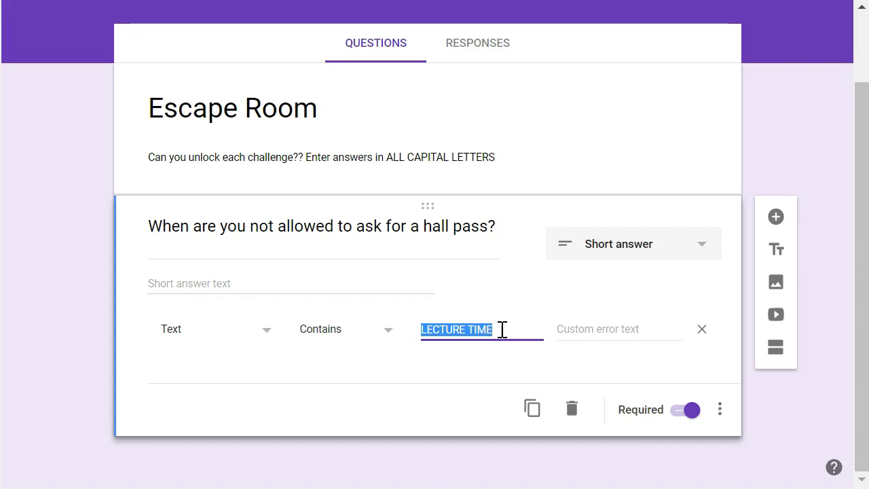
Enter "Not quite right! Try Again!" as the custom error text for the hall pass question's validation
{"action": "left_click", "coordinate": [594, 329]}
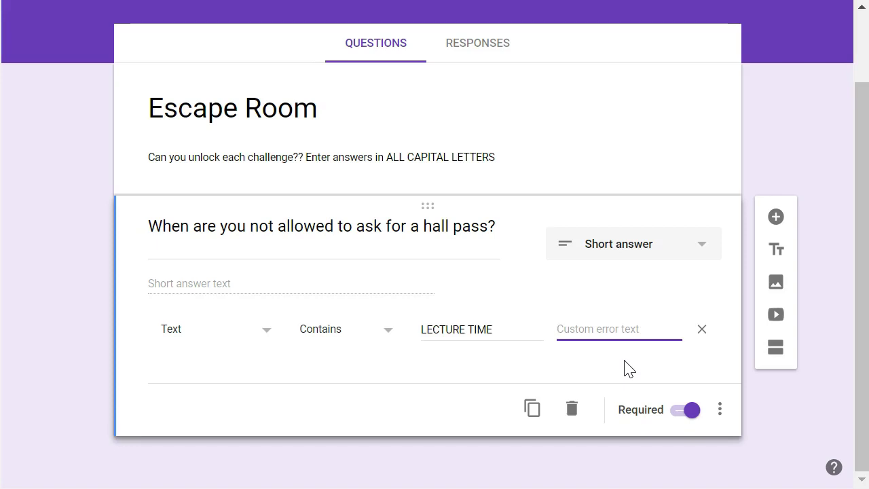
{"action": "type", "text": "Not"}
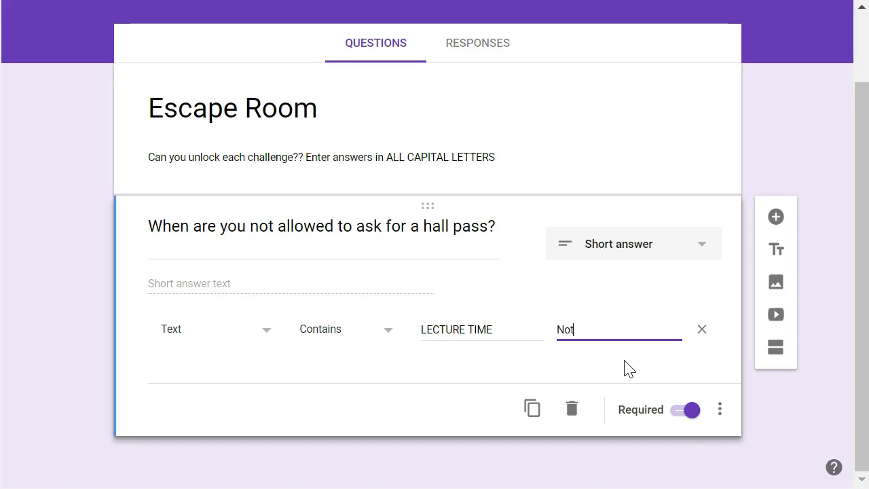
{"action": "type", "text": " quite"}
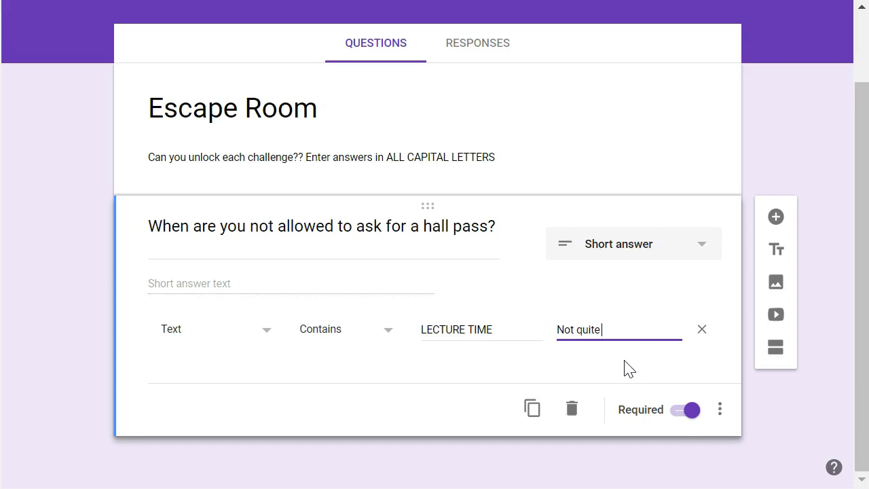
{"action": "type", "text": " right!  Try"}
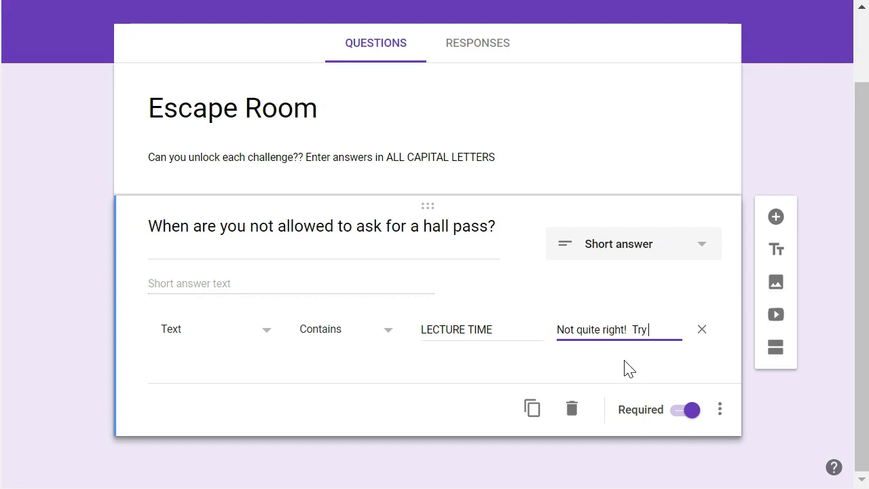
{"action": "type", "text": " Again!"}
{"action": "left_click", "coordinate": [156, 385]}
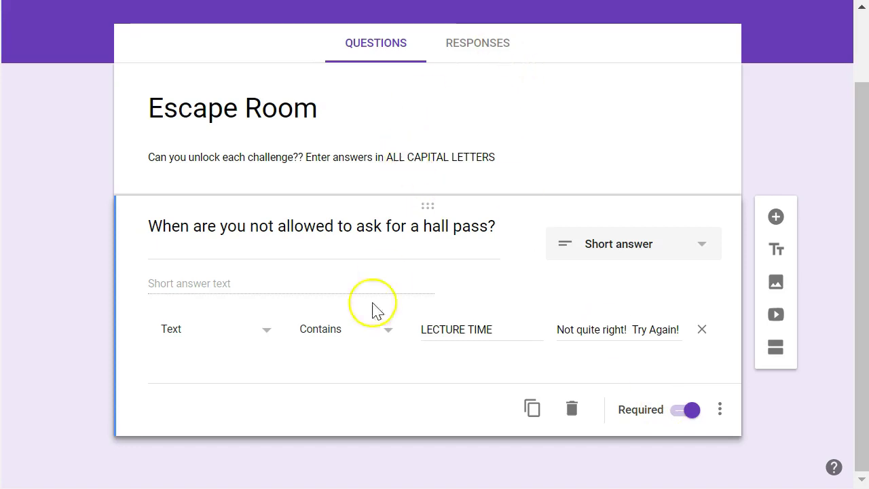
Preview the form and test the hall pass question with the wrong answer "never"
{"action": "scroll", "coordinate": [362, 61], "scroll_direction": "up", "scroll_amount": 3}
{"action": "left_click", "coordinate": [612, 26]}
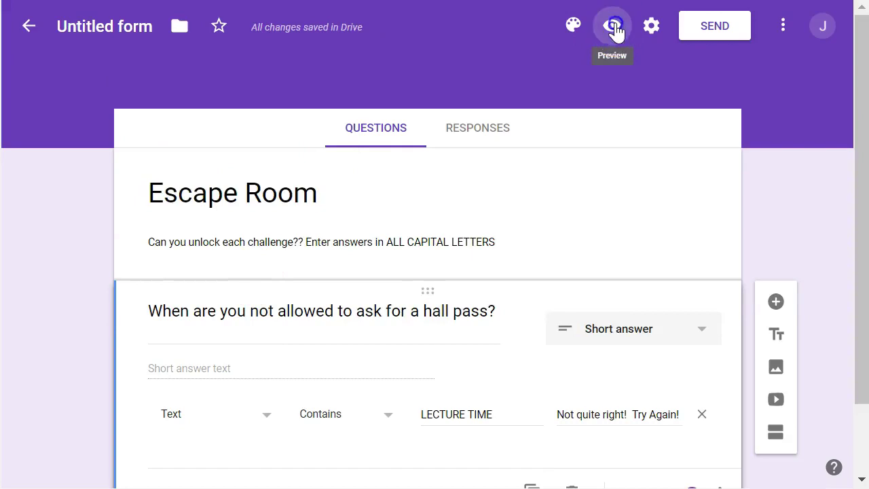
{"action": "scroll", "coordinate": [738, 164], "scroll_direction": "down", "scroll_amount": 3}
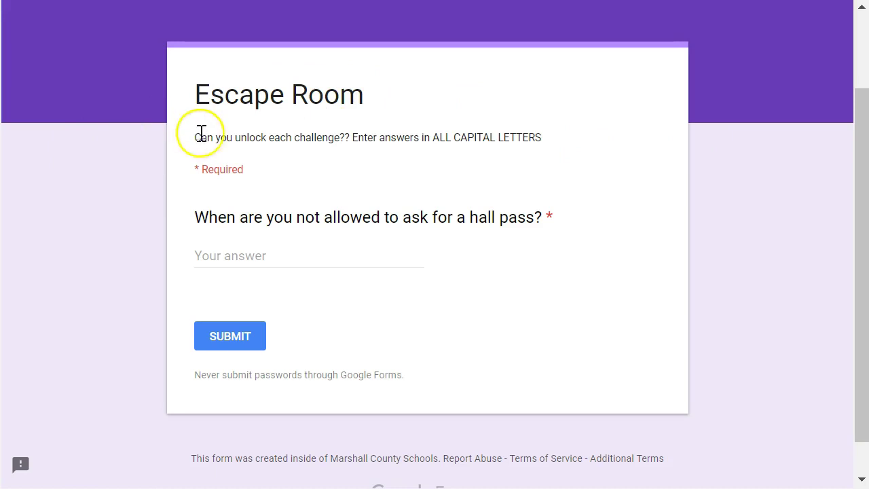
{"action": "left_click", "coordinate": [214, 255]}
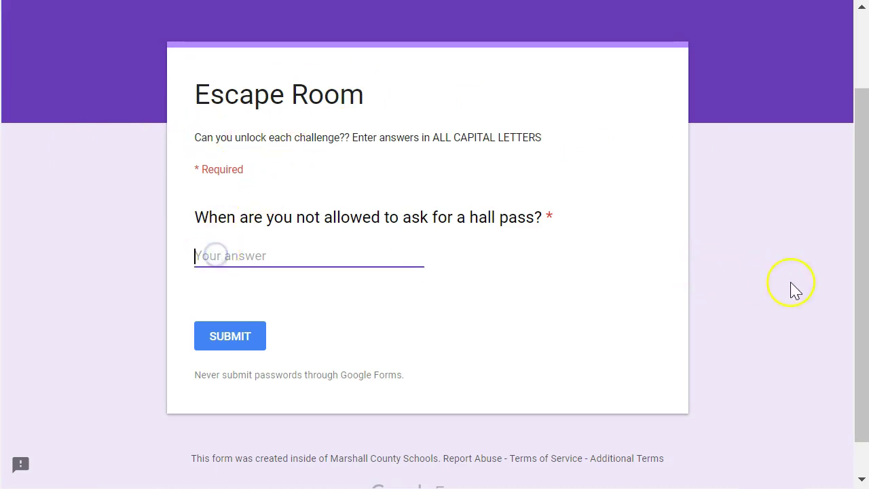
{"action": "type", "text": "never"}
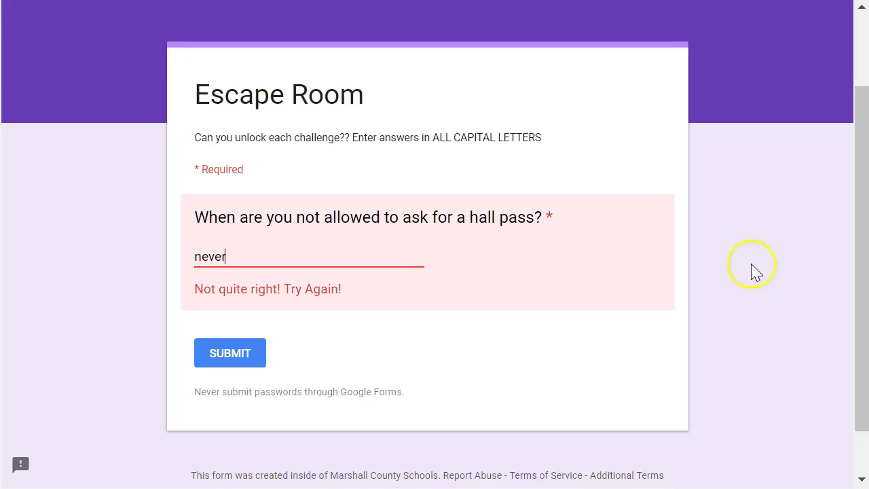
Replace the wrong test answer in the form preview with "LECTURE TIME" in capital letters
{"action": "left_click_drag", "start_coordinate": [226, 259], "coordinate": [178, 262]}
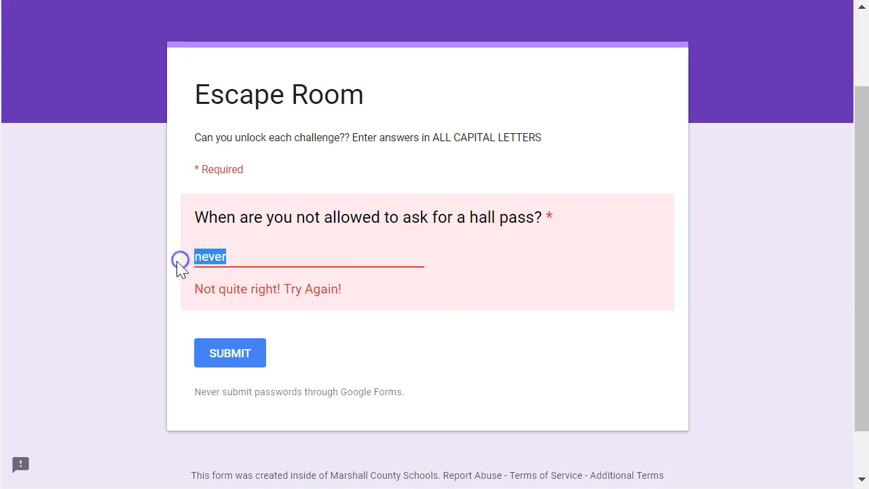
{"action": "type", "text": "LECTURE TIME"}
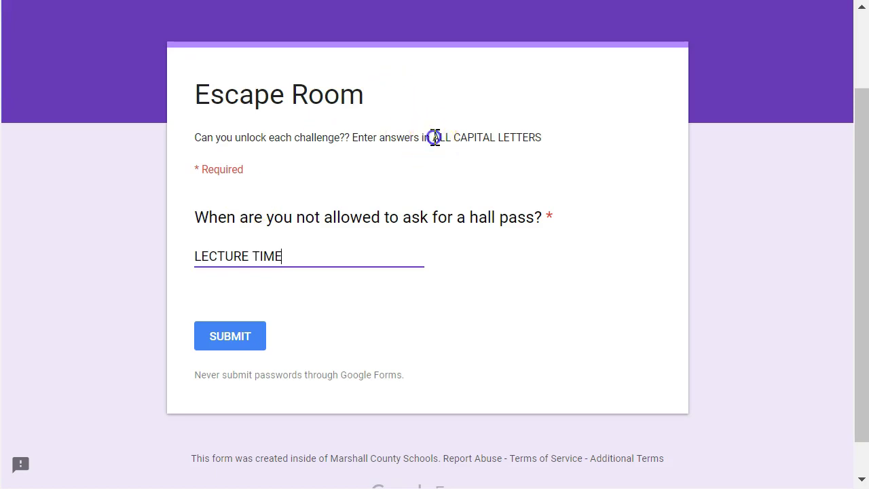
{"action": "left_click_drag", "start_coordinate": [433, 137], "coordinate": [547, 144]}
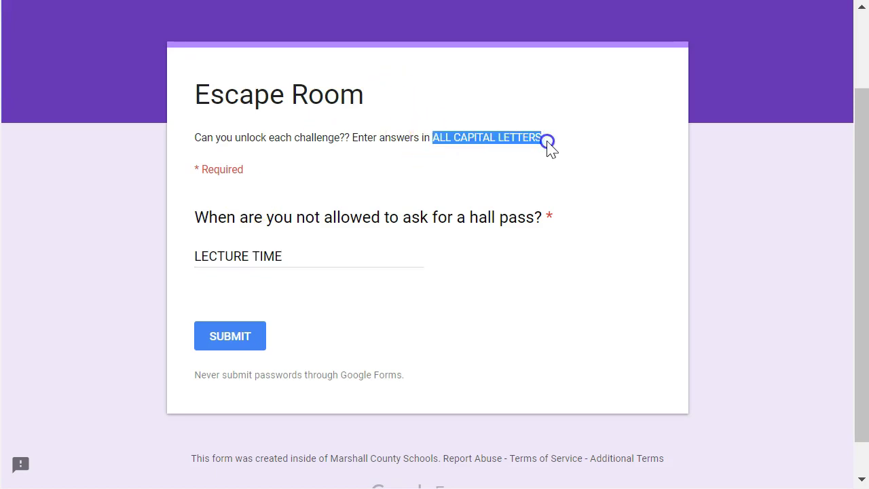
{"action": "left_click", "coordinate": [303, 258]}
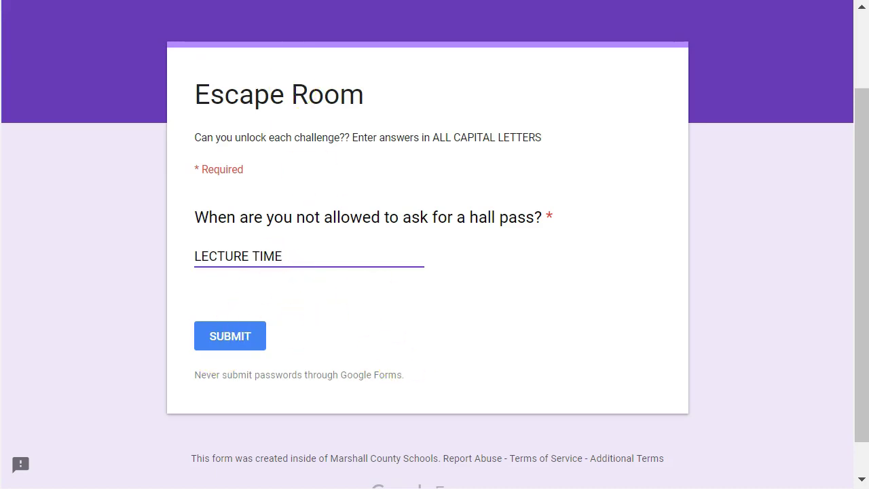
Close the form preview without submitting the test answer and return to the hall pass question in the editor
{"action": "key", "text": "ctrl+w"}
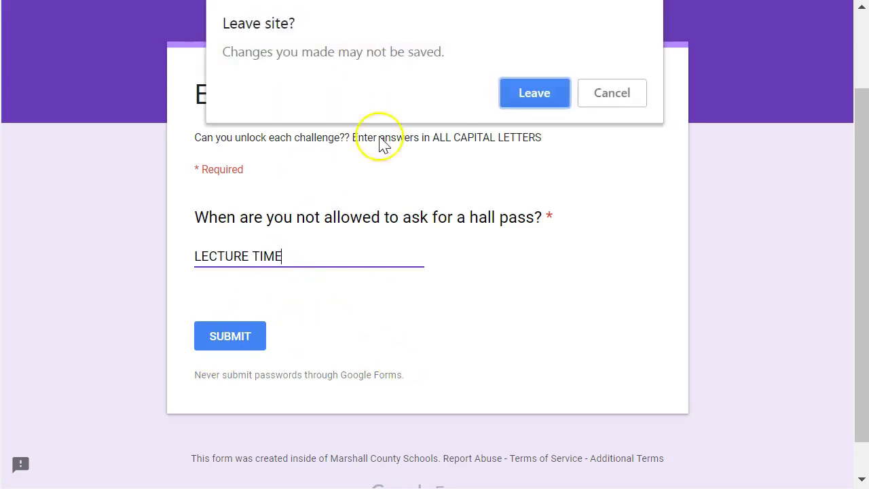
{"action": "left_click", "coordinate": [558, 88]}
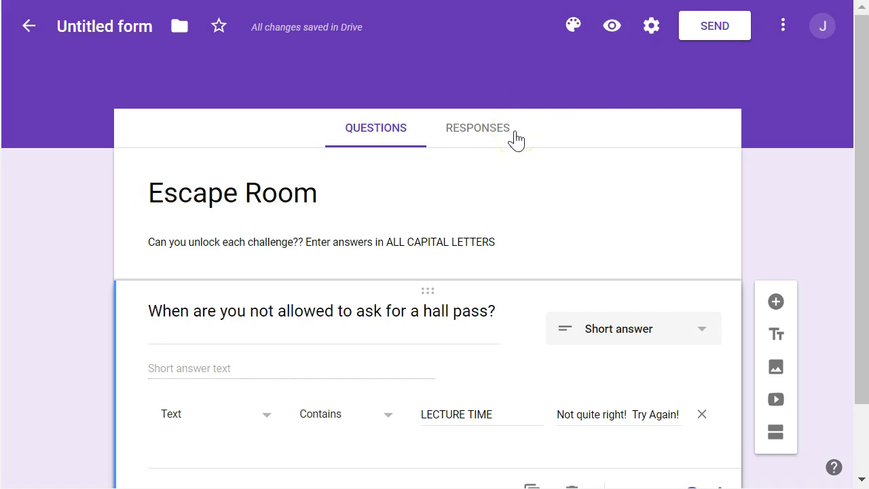
{"action": "scroll", "coordinate": [611, 207], "scroll_direction": "down", "scroll_amount": 2}
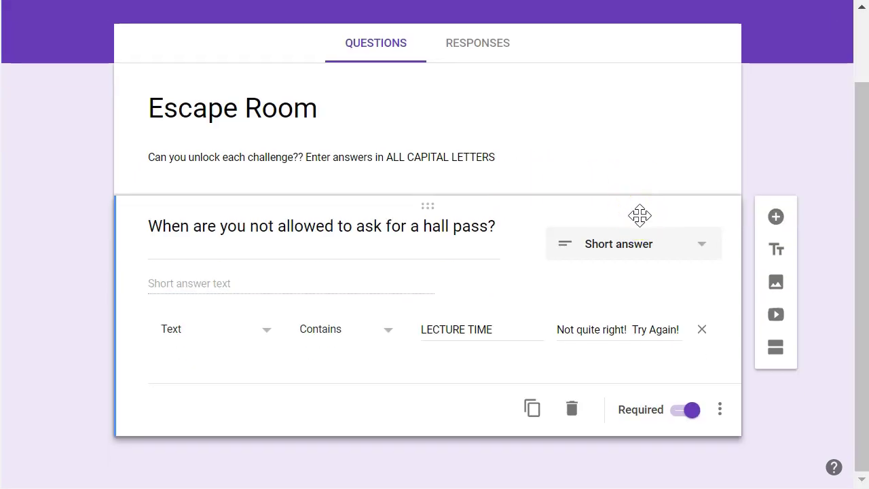
Duplicate the hall pass question and retitle the copy "How many hallpasses do you get?"
{"action": "left_click", "coordinate": [832, 166]}
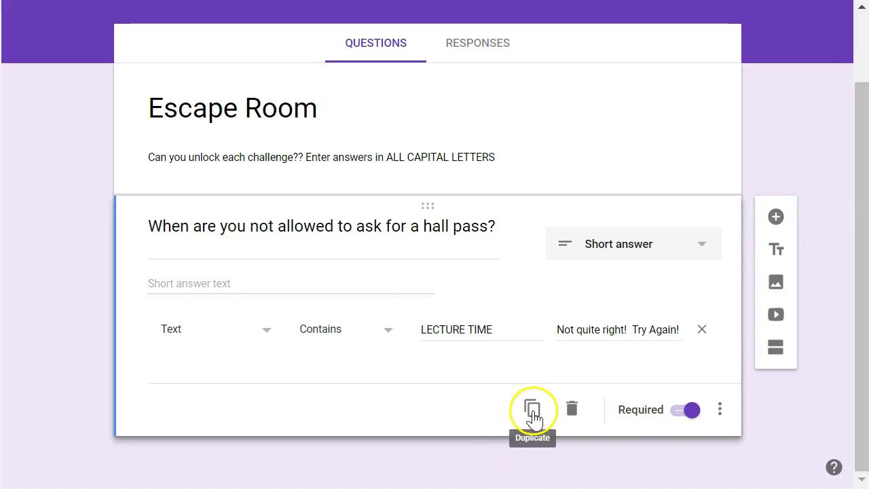
{"action": "left_click_drag", "start_coordinate": [514, 394], "coordinate": [549, 424]}
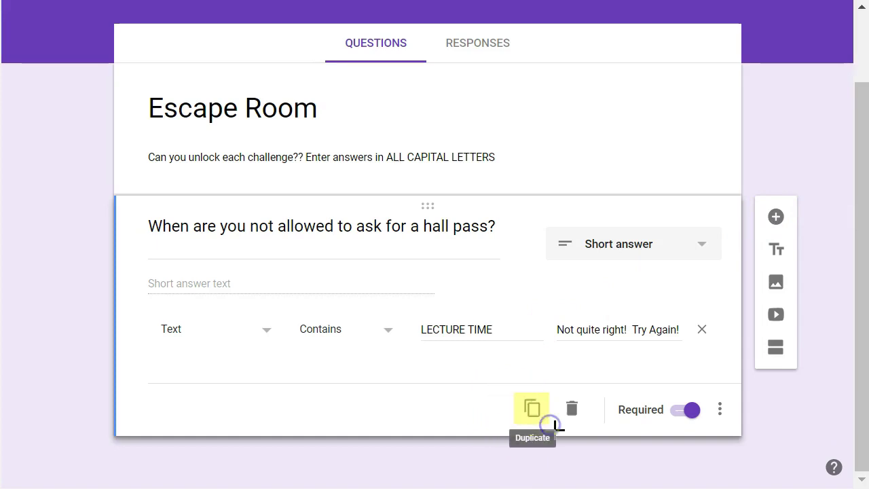
{"action": "left_click", "coordinate": [532, 409]}
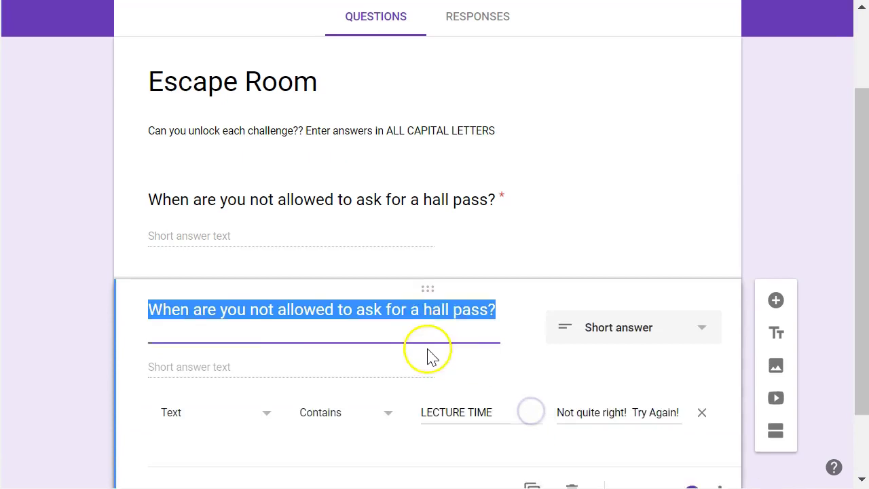
{"action": "type", "text": "Ho"}
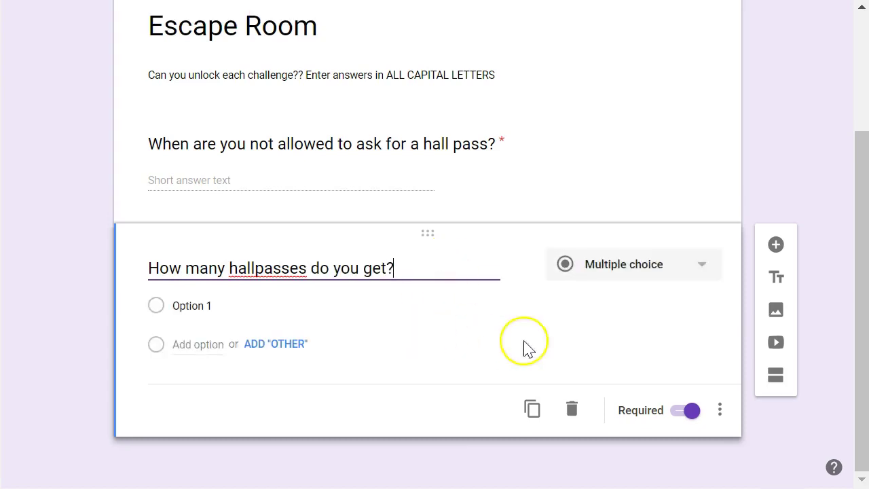
Set the second question's type to Short answer and turn on its response validation
{"action": "left_click", "coordinate": [710, 272]}
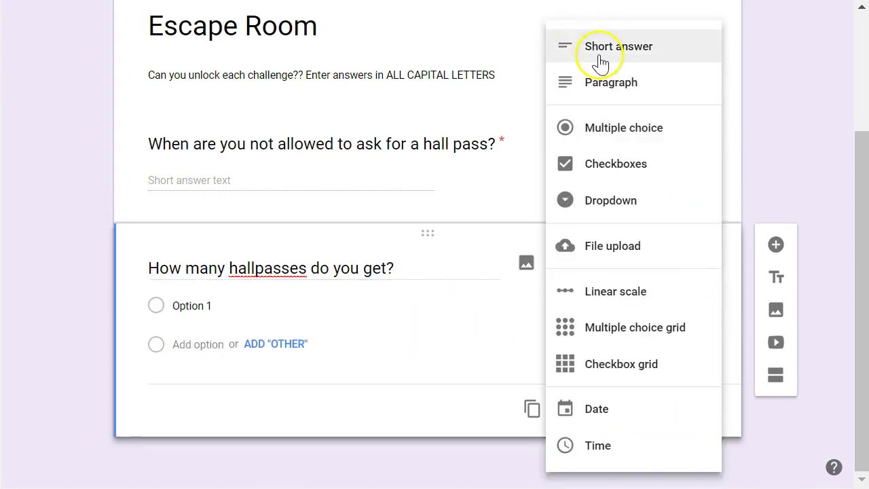
{"action": "left_click", "coordinate": [601, 63]}
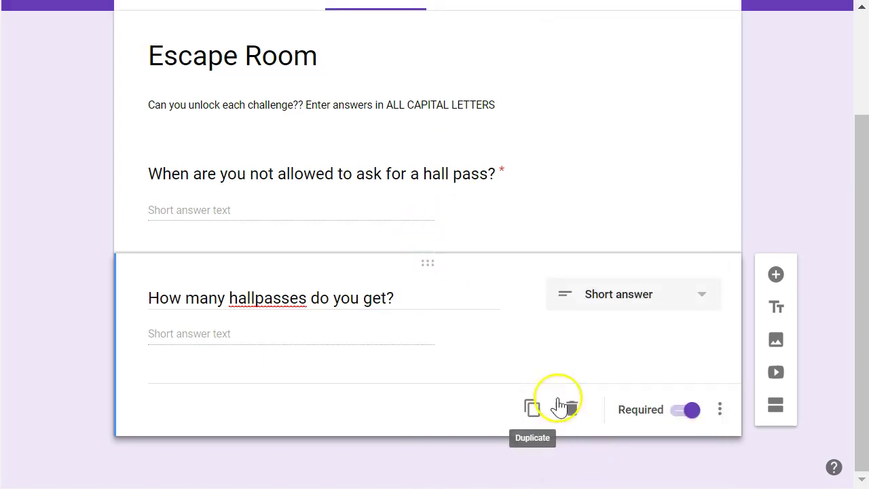
{"action": "left_click", "coordinate": [718, 411]}
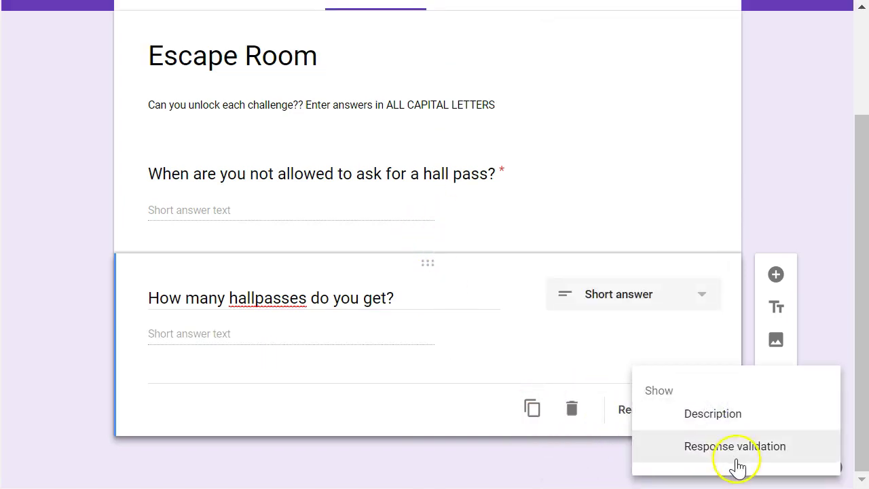
{"action": "left_click", "coordinate": [730, 458]}
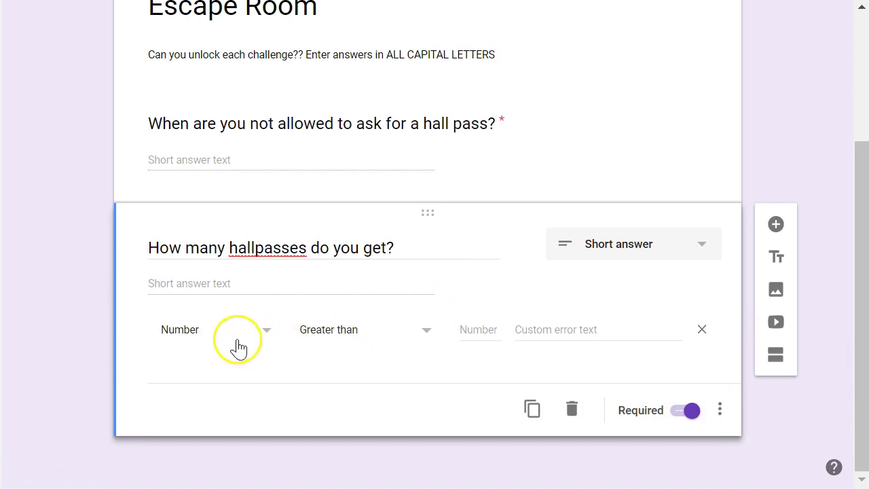
Set the second question's validation rule to Number, Equal to, with 3 as the accepted answer
{"action": "left_click", "coordinate": [182, 340]}
{"action": "left_click", "coordinate": [182, 391]}
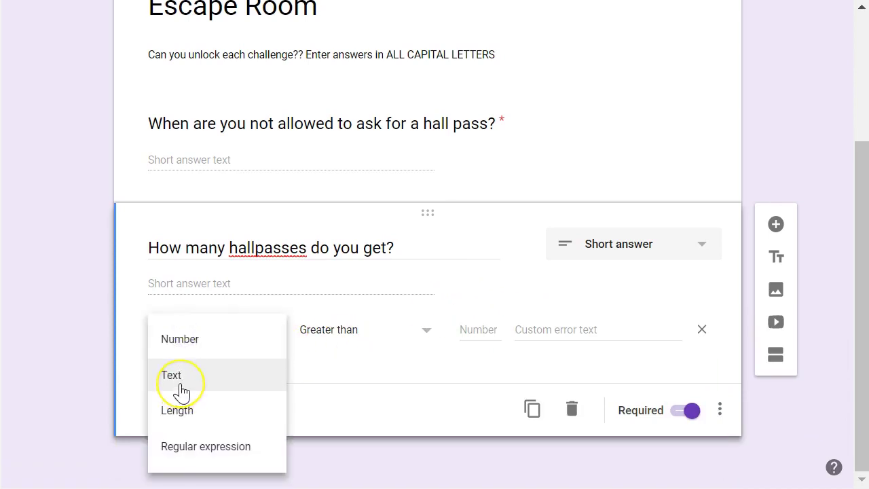
{"action": "left_click", "coordinate": [192, 341]}
{"action": "left_click", "coordinate": [432, 343]}
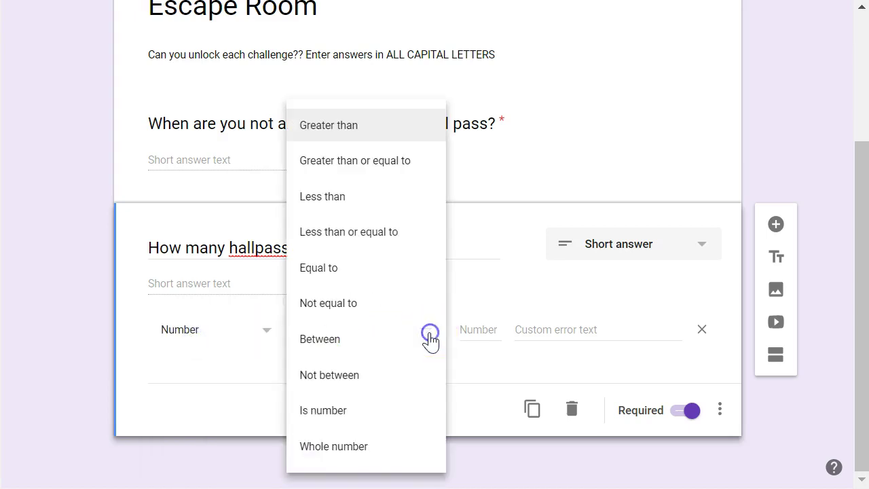
{"action": "left_click", "coordinate": [341, 276]}
{"action": "left_click", "coordinate": [471, 331]}
{"action": "type", "text": "3"}
Enter "Try Again!" as the custom error text for the second question's validation
{"action": "left_click", "coordinate": [545, 334]}
{"action": "type", "text": "Try Again!"}
{"action": "left_click", "coordinate": [97, 343]}
Correct "hallpasses" to "hall passes" in the second question's title
{"action": "left_click", "coordinate": [254, 248]}
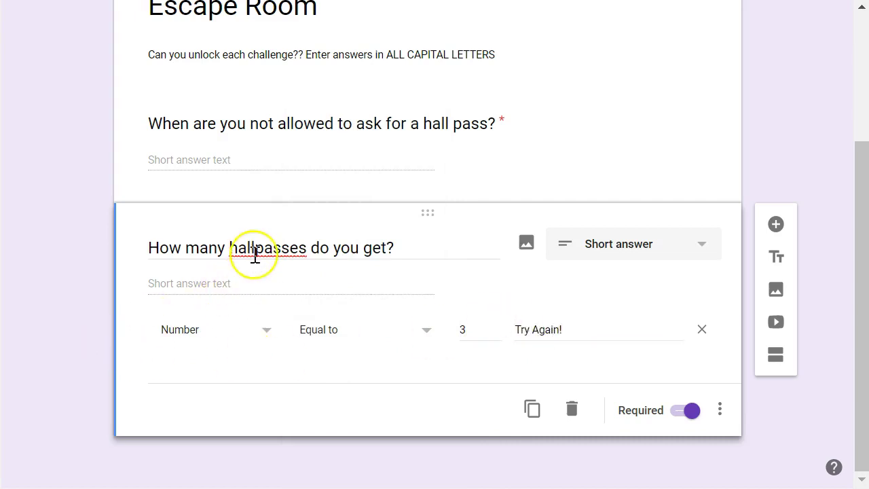
{"action": "key", "text": "ctrl+a"}
{"action": "key", "text": "BackSpace"}
{"action": "key", "text": "ctrl+z"}
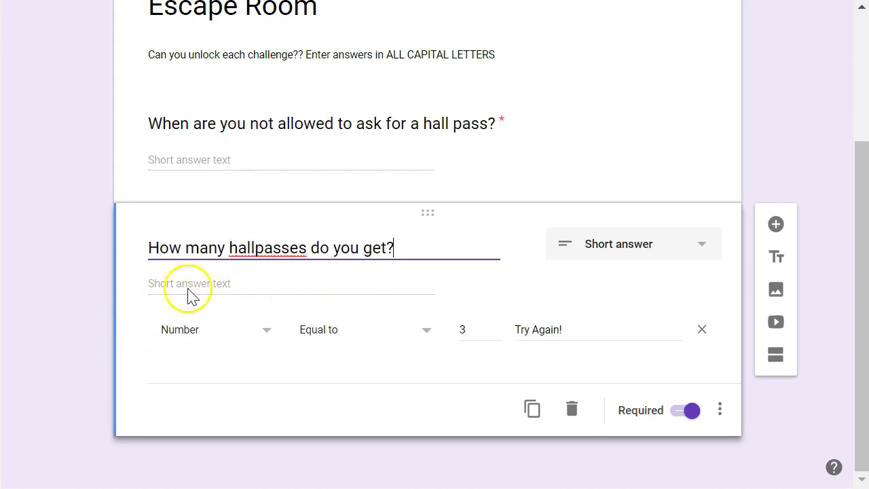
{"action": "left_click", "coordinate": [257, 248]}
{"action": "left_click", "coordinate": [112, 309]}
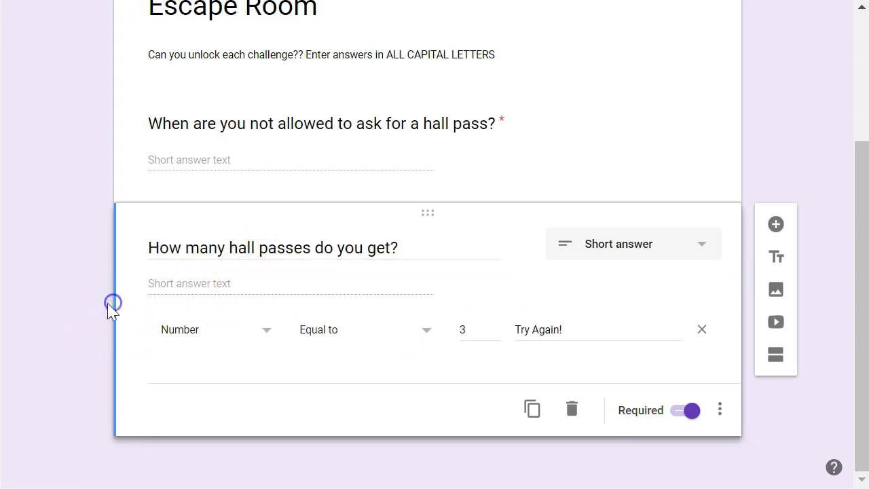
Review the form's two questions and check the second question's description and response validation options
{"action": "scroll", "coordinate": [93, 316], "scroll_direction": "up", "scroll_amount": 3}
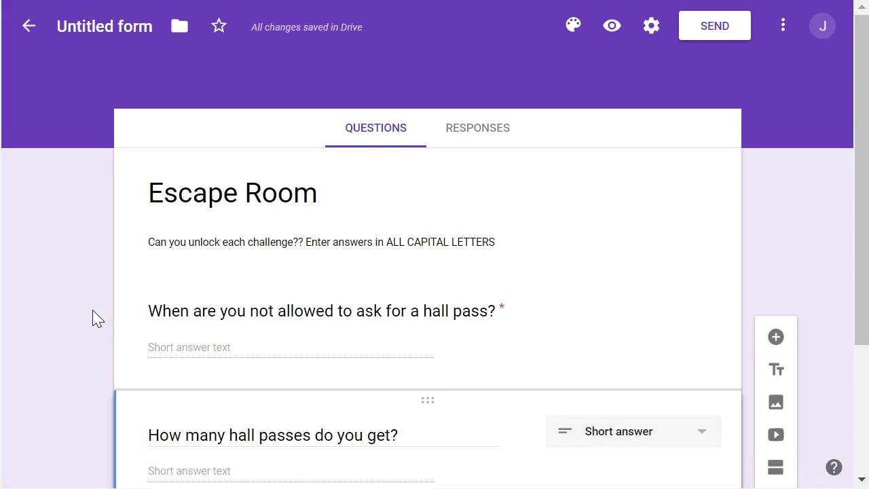
{"action": "scroll", "coordinate": [138, 357], "scroll_direction": "down", "scroll_amount": 3}
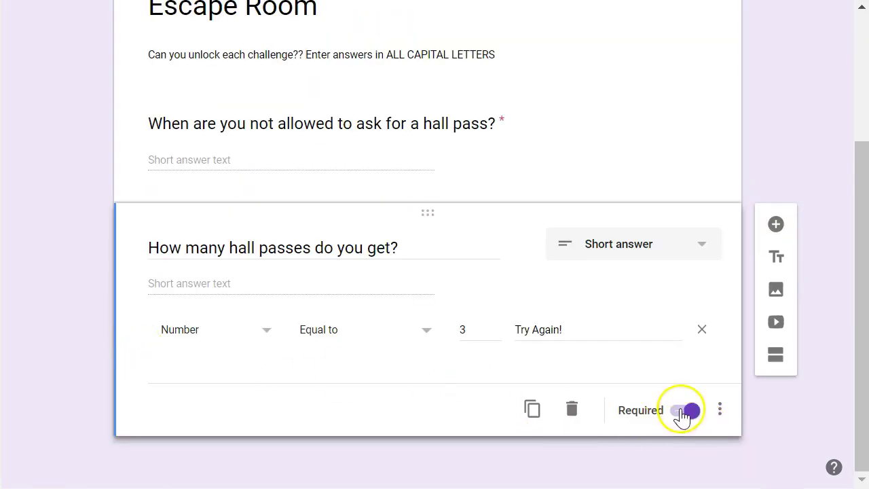
{"action": "left_click", "coordinate": [720, 413]}
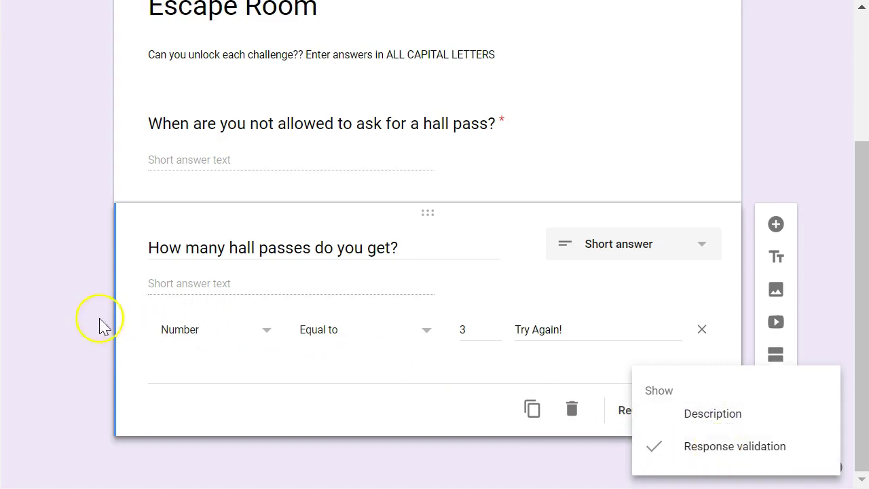
{"action": "left_click", "coordinate": [54, 319]}
{"action": "scroll", "coordinate": [54, 319], "scroll_direction": "up", "scroll_amount": 3}
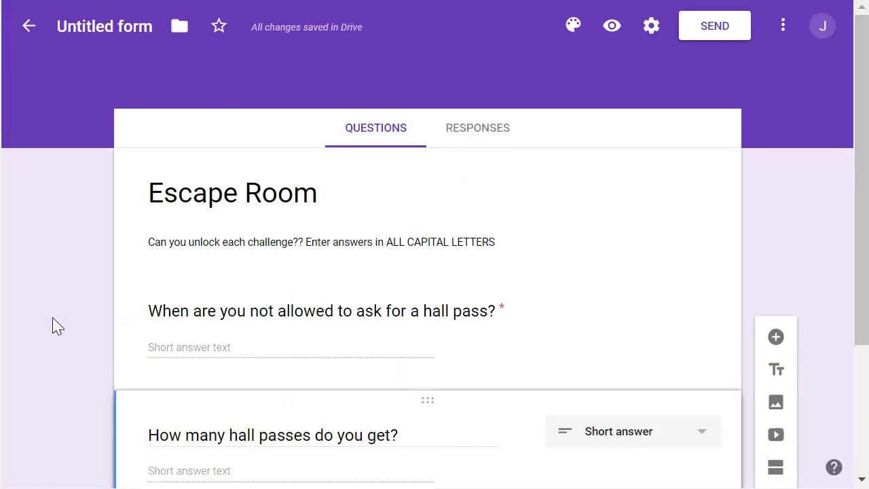